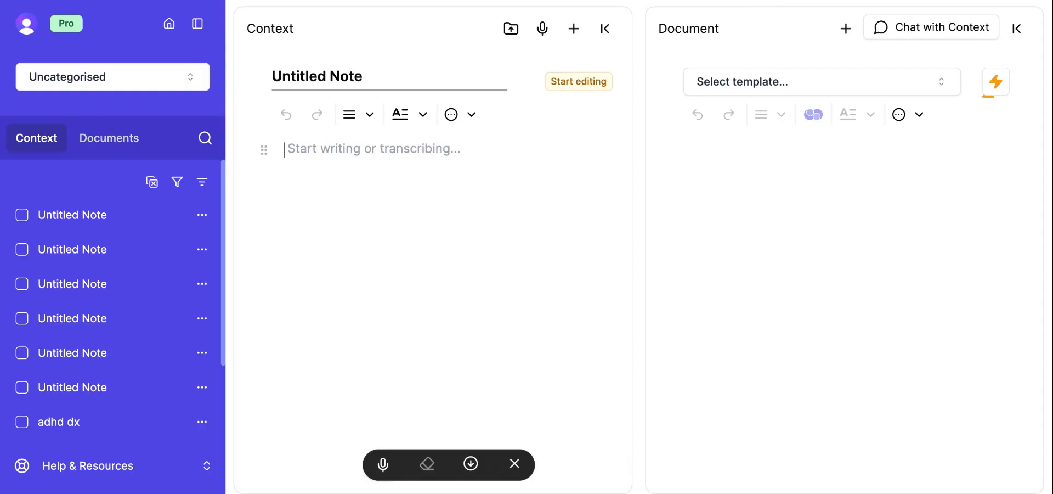
pyautogui.click(197, 85)
pyautogui.click(131, 43)
pyautogui.moveTo(299, 31); pyautogui.dragTo(245, 28)
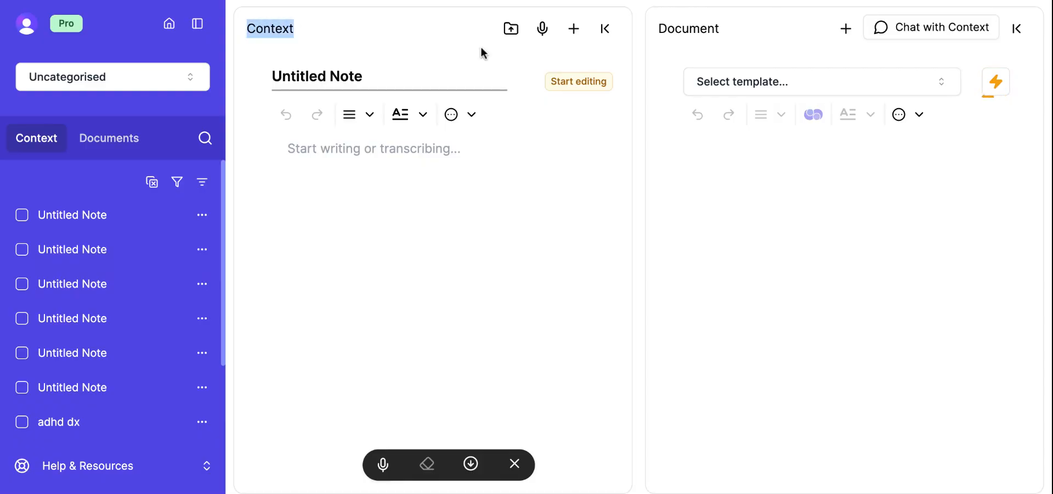
pyautogui.moveTo(731, 28); pyautogui.dragTo(657, 28)
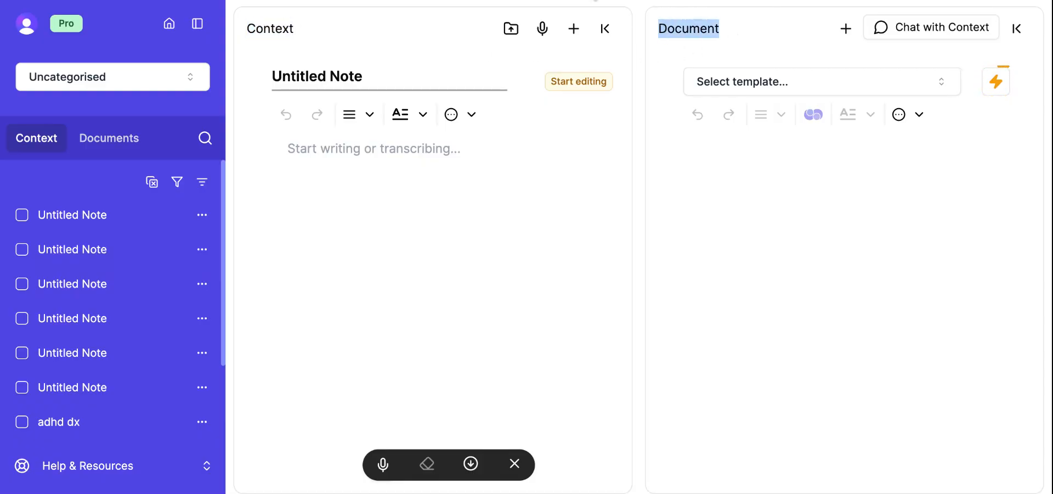
pyautogui.moveTo(307, 30); pyautogui.dragTo(242, 28)
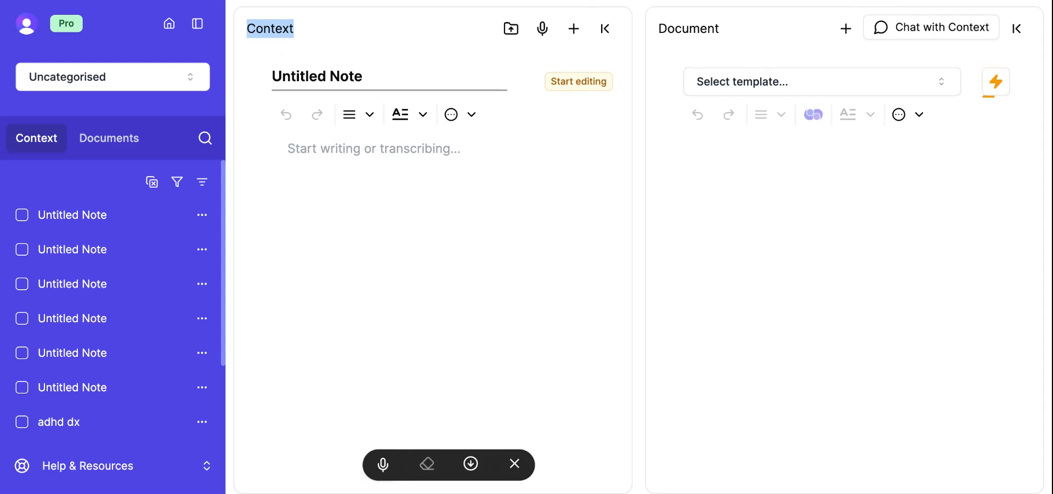
pyautogui.moveTo(736, 31); pyautogui.dragTo(652, 29)
pyautogui.moveTo(333, 28); pyautogui.dragTo(245, 25)
# - Look at the data upload options for the context note, and close them without uploading anything
pyautogui.click(512, 31)
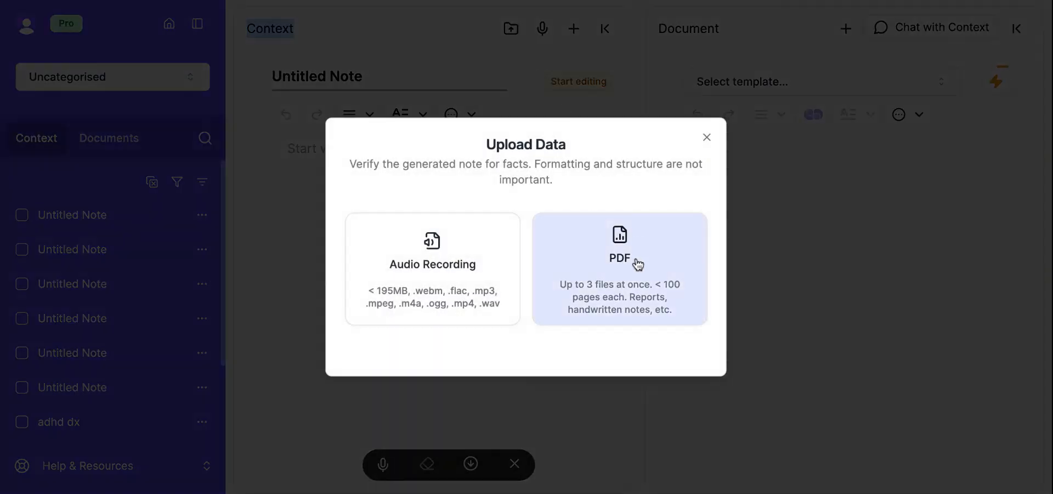
pyautogui.click(707, 137)
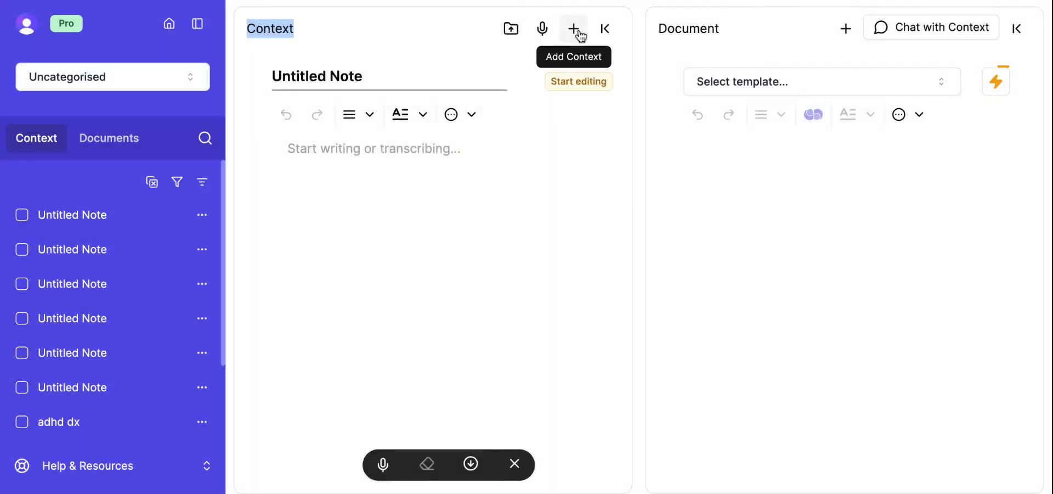
pyautogui.click(307, 34)
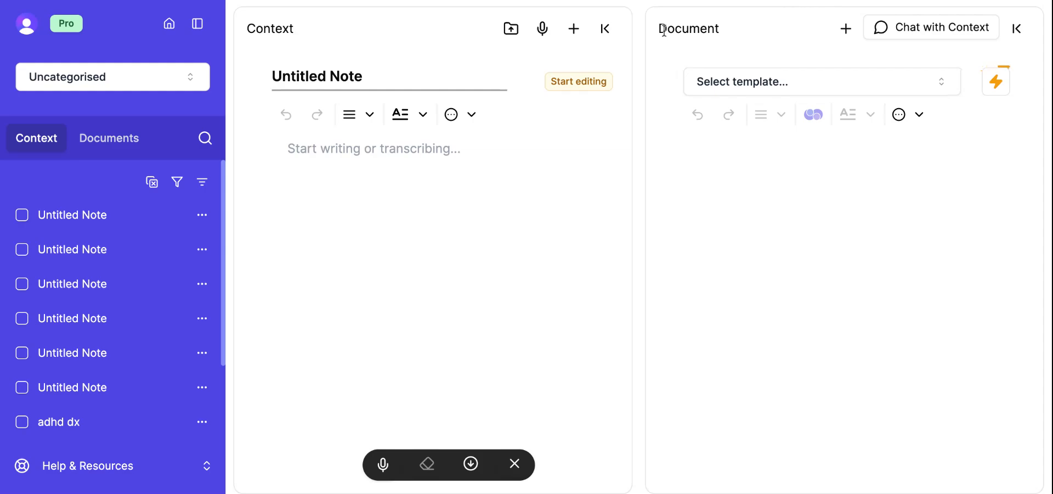
pyautogui.moveTo(732, 33); pyautogui.dragTo(656, 28)
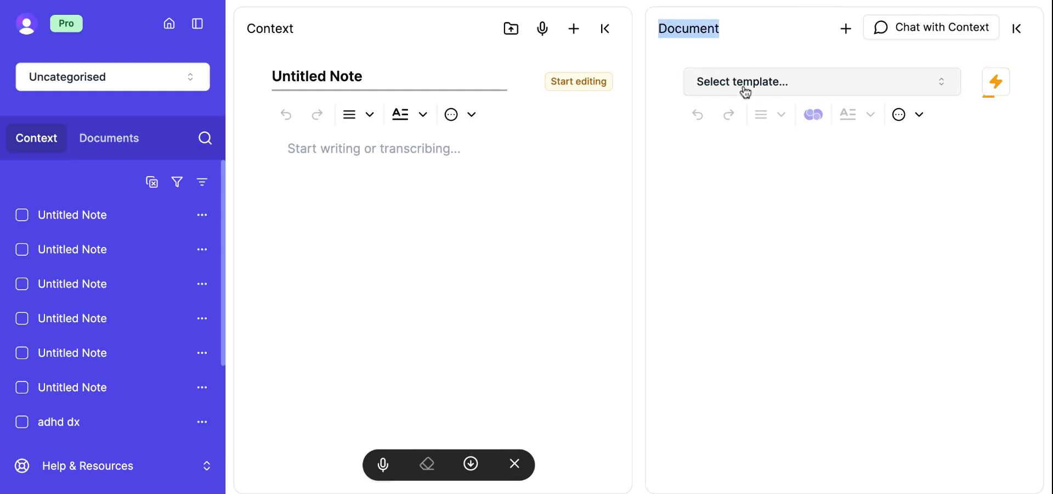
# - Open the chat with context and switch from Uncategorised to the client's folder by searching for the client's name
pyautogui.click(914, 30)
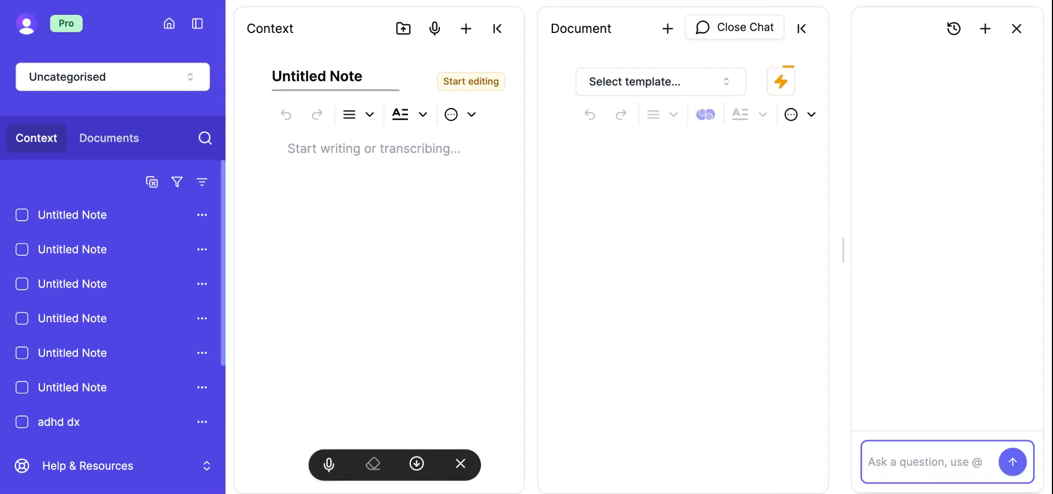
pyautogui.click(184, 82)
pyautogui.write('sarah')
pyautogui.click(163, 139)
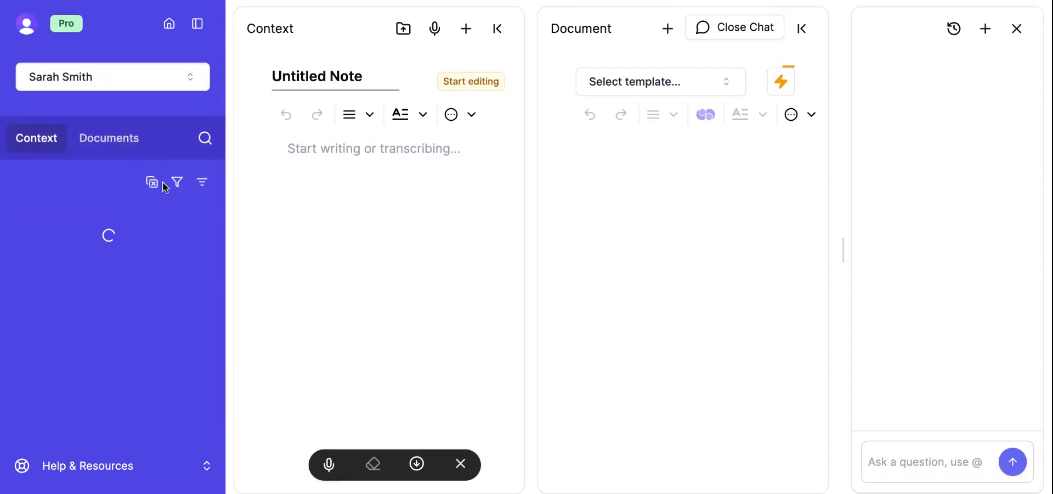
# - Open the Example Session Note from the client's context notes
pyautogui.scroll(-15, 145, 297)
pyautogui.scroll(-5, 99, 400)
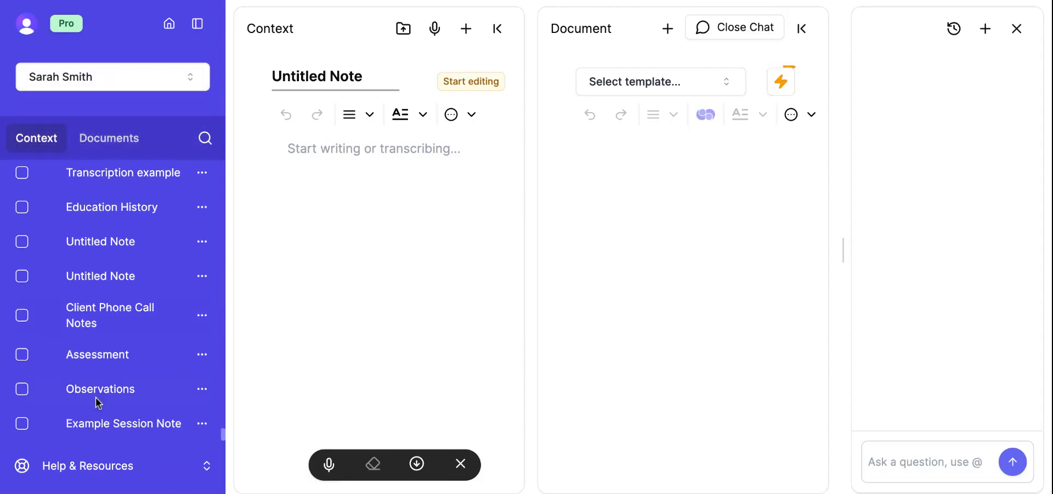
pyautogui.click(101, 429)
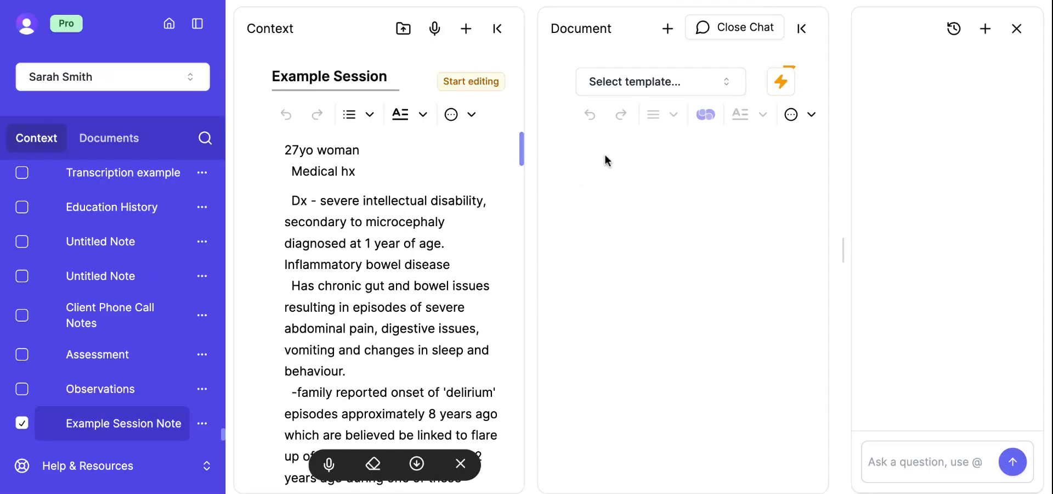
# - Find the SOAP Note template by searching for "soap" and load it into the document
pyautogui.click(728, 85)
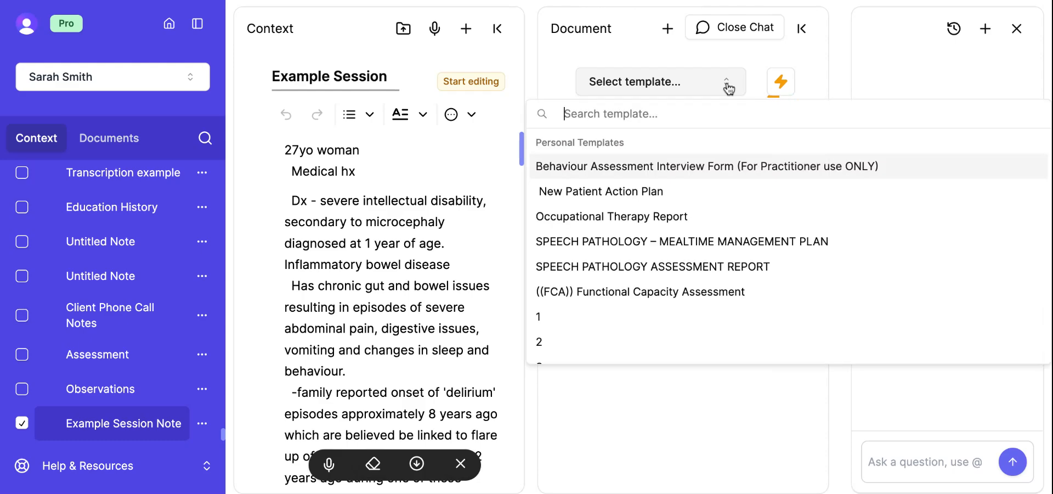
pyautogui.write('soap')
pyautogui.click(606, 248)
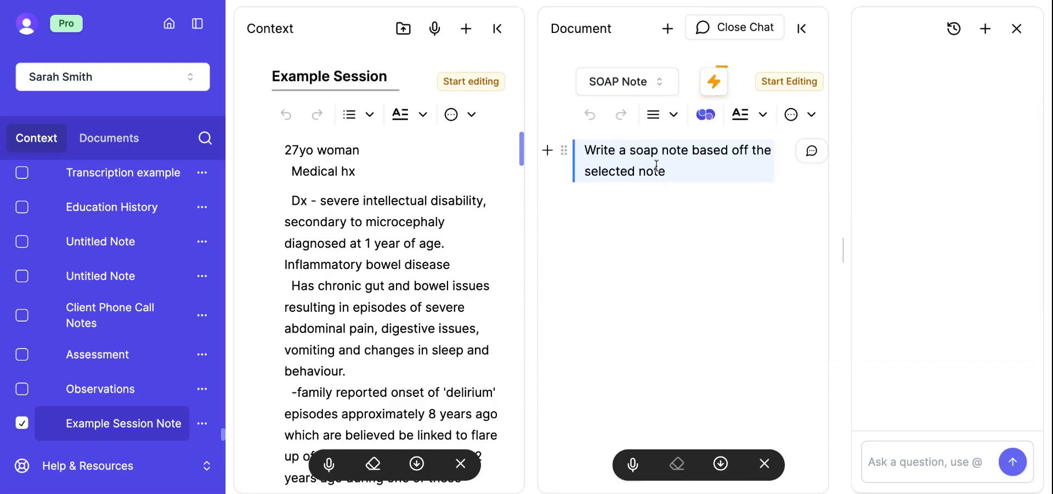
# - Append "- make sure this is in dot points" to the SOAP note prompt and generate the document
pyautogui.click(698, 178)
pyautogui.write('- m')
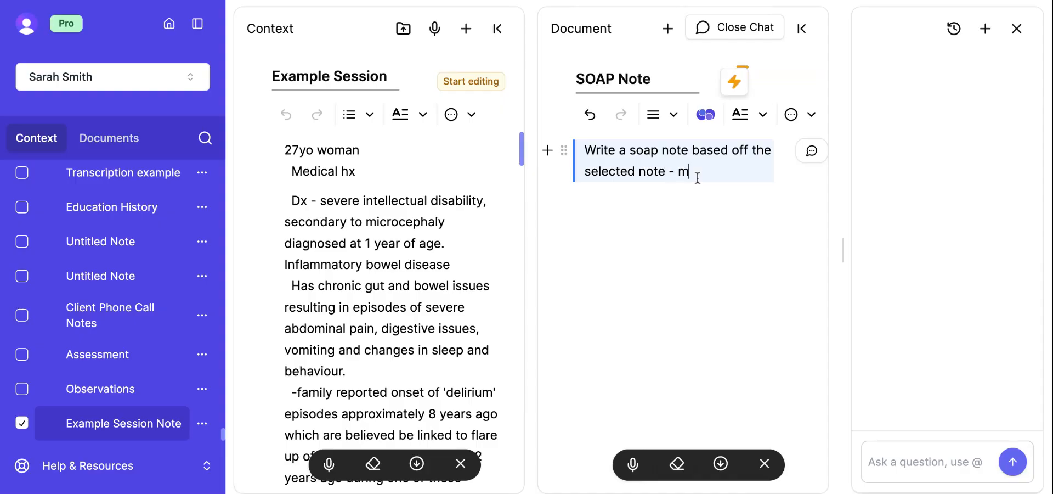
pyautogui.write('ake sure this is')
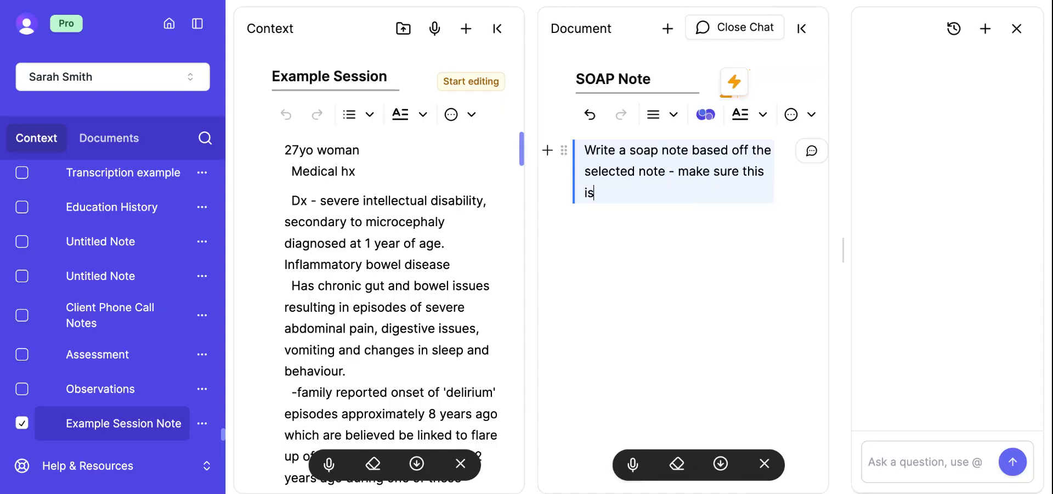
pyautogui.write(' in dot points')
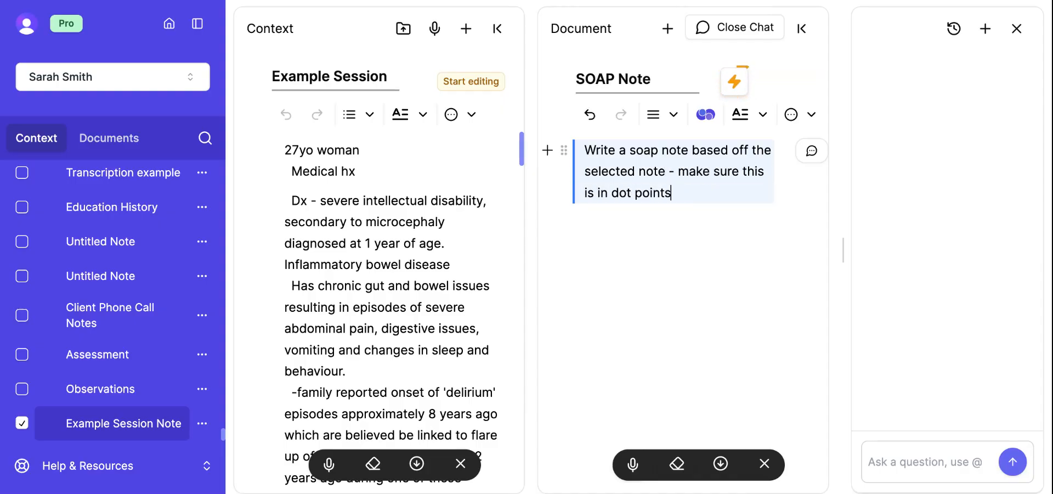
pyautogui.click(739, 81)
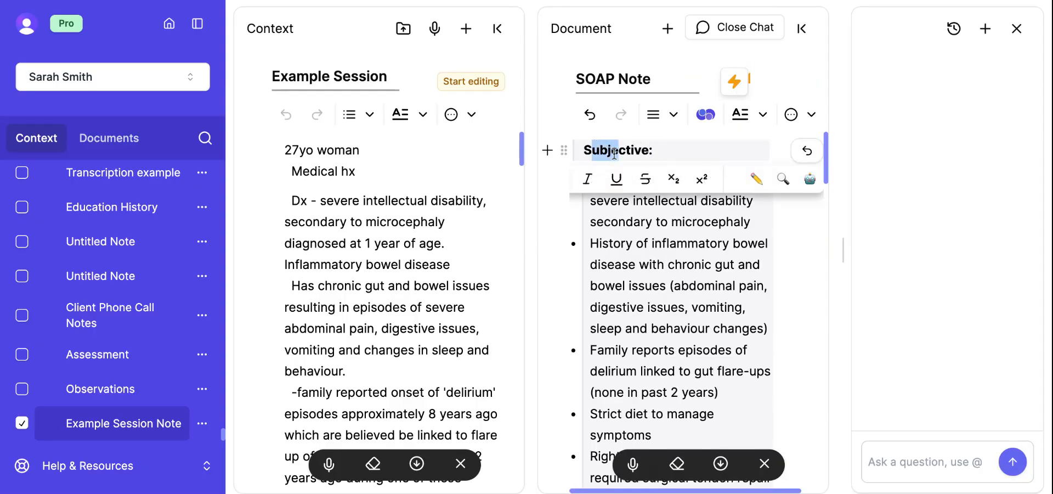
# - Review the generated SOAP note from the Subjective section through to the Assessment section
pyautogui.click(645, 152)
pyautogui.doubleClick(653, 152)
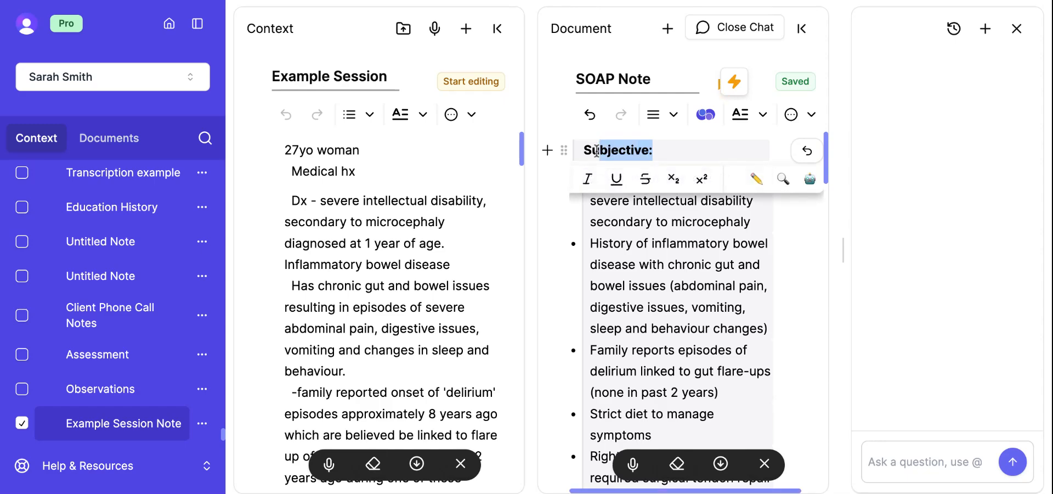
pyautogui.click(653, 152)
pyautogui.scroll(-1, 616, 246)
pyautogui.click(619, 250)
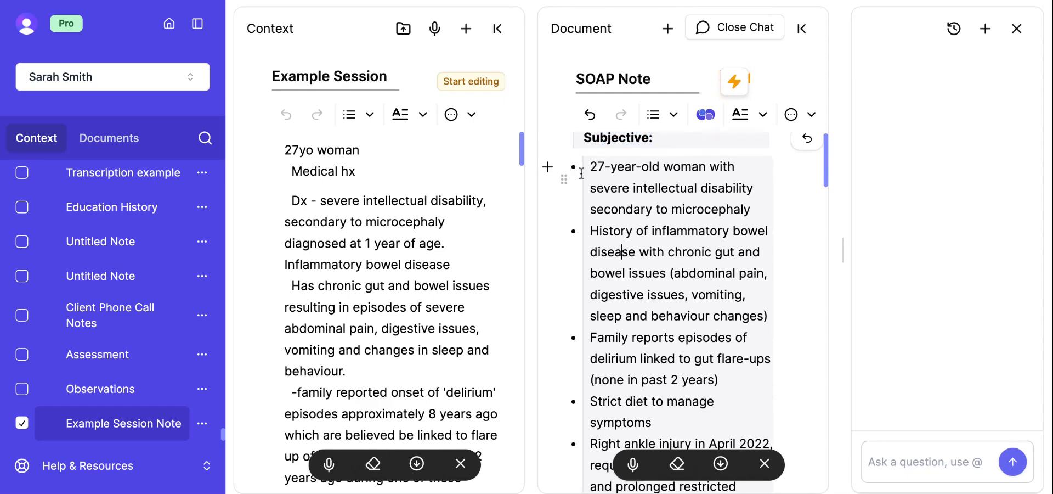
pyautogui.scroll(-10, 582, 283)
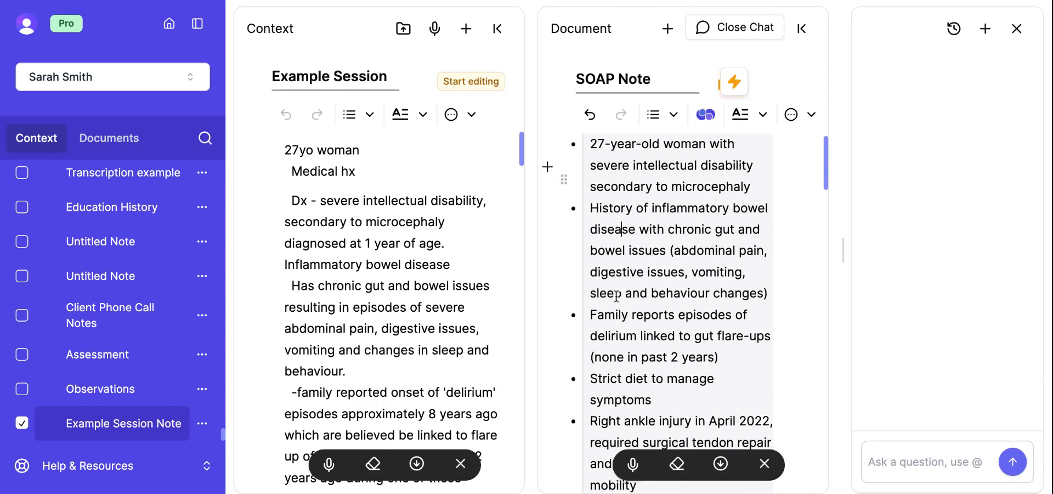
pyautogui.scroll(-10, 617, 296)
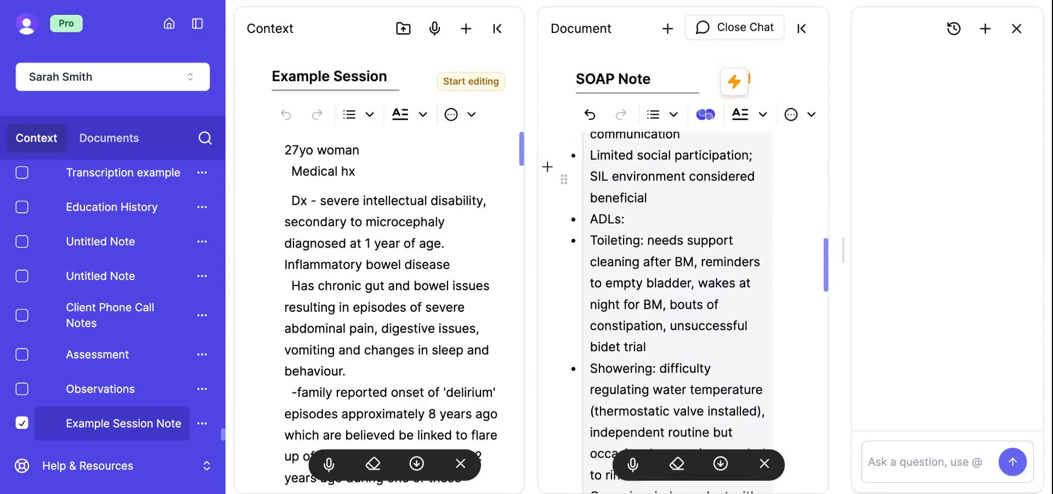
pyautogui.scroll(-4, 686, 282)
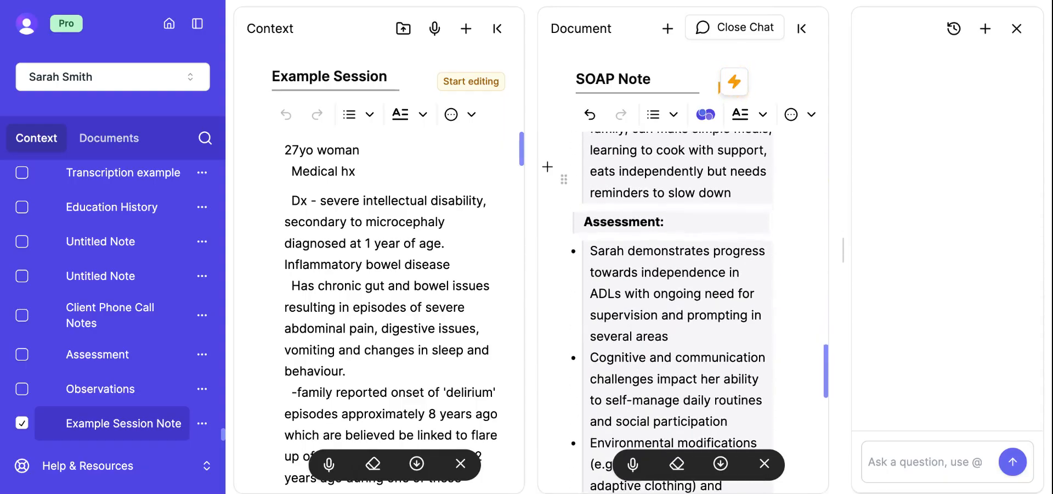
pyautogui.scroll(10, 696, 283)
pyautogui.scroll(5, 696, 282)
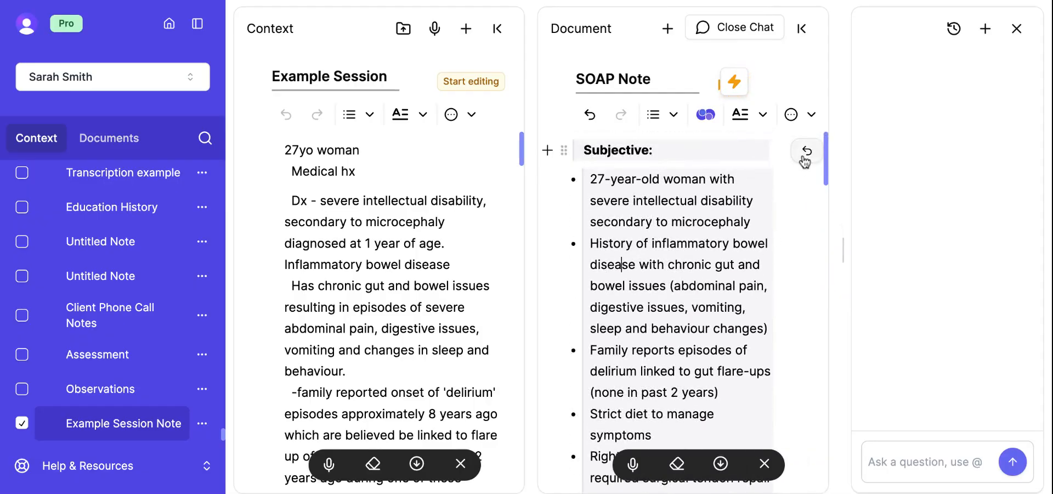
# - Revert the generated text to its prompt, append ". Make headings size 1" and generate the SOAP note again
pyautogui.click(805, 156)
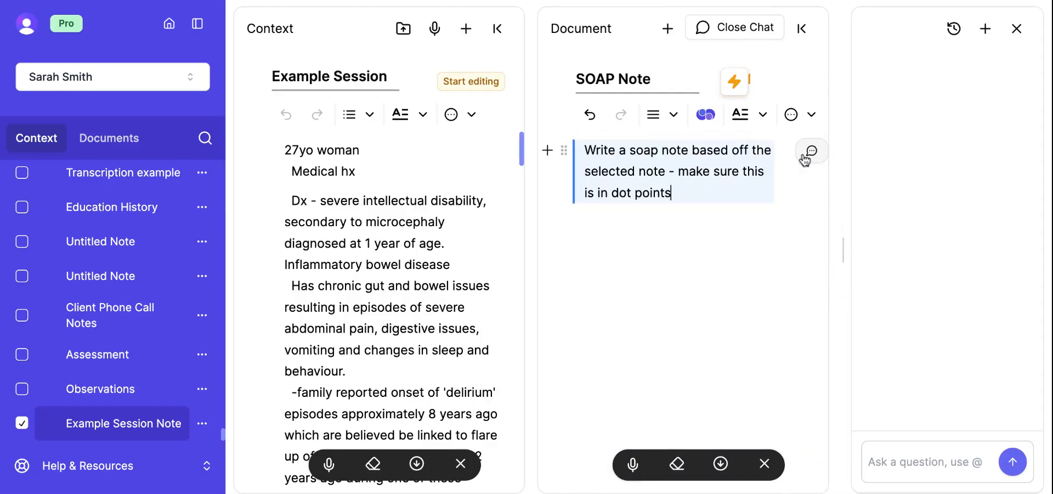
pyautogui.write('Ma')
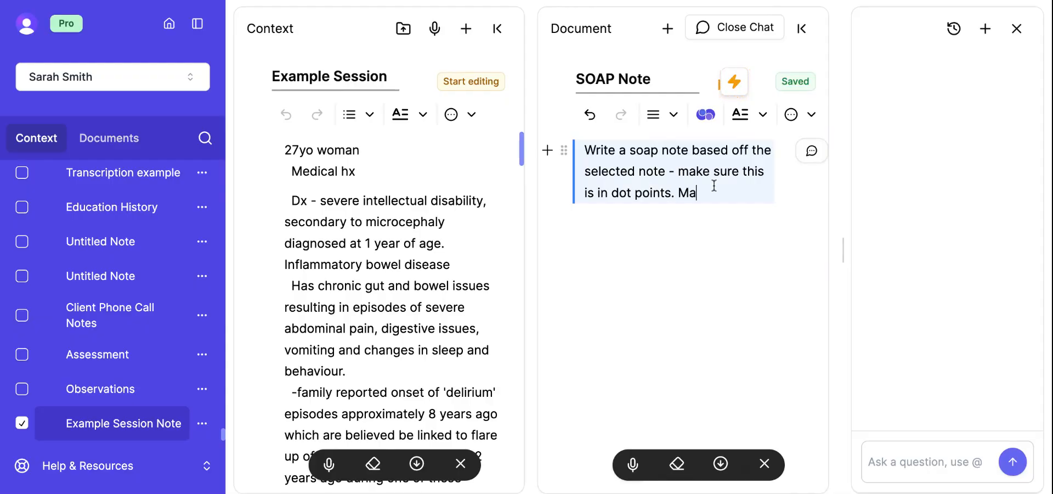
pyautogui.write('ke headings size ')
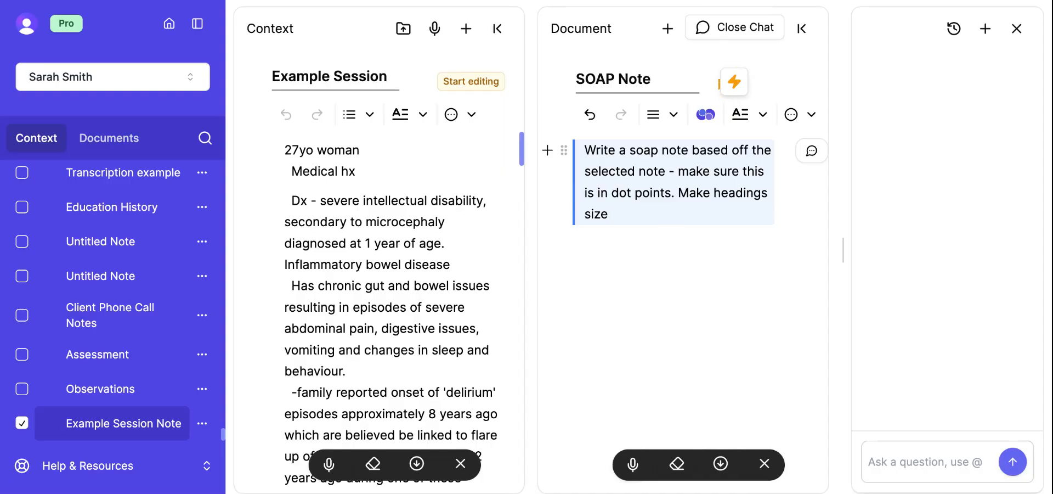
pyautogui.write('1')
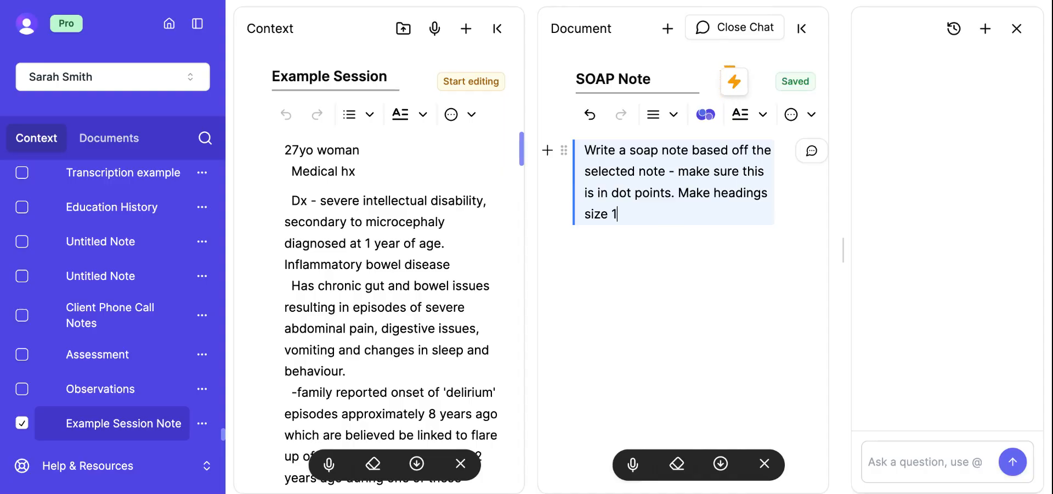
pyautogui.click(813, 152)
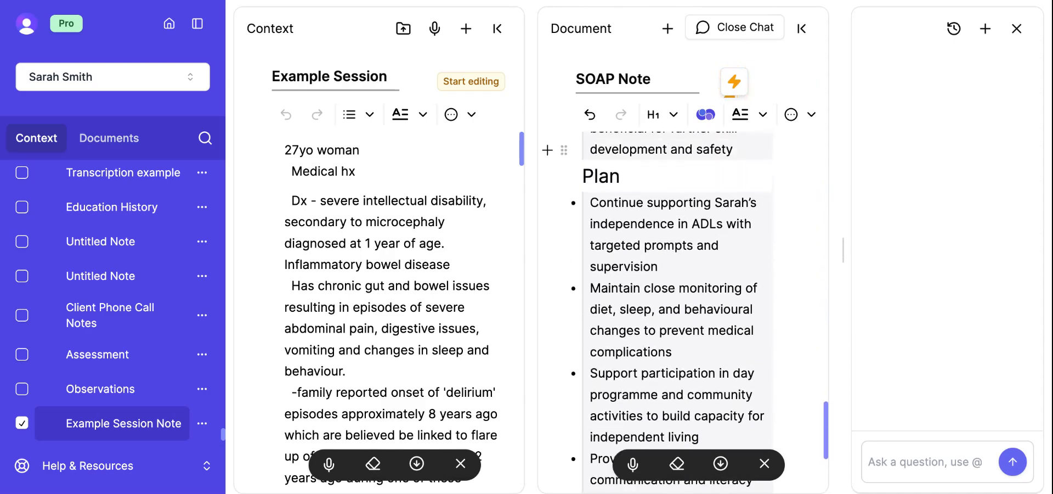
# - Close the SOAP note and load the ((FCA)) Functional Capacity Assessment template, found by searching for "func"
pyautogui.click(786, 463)
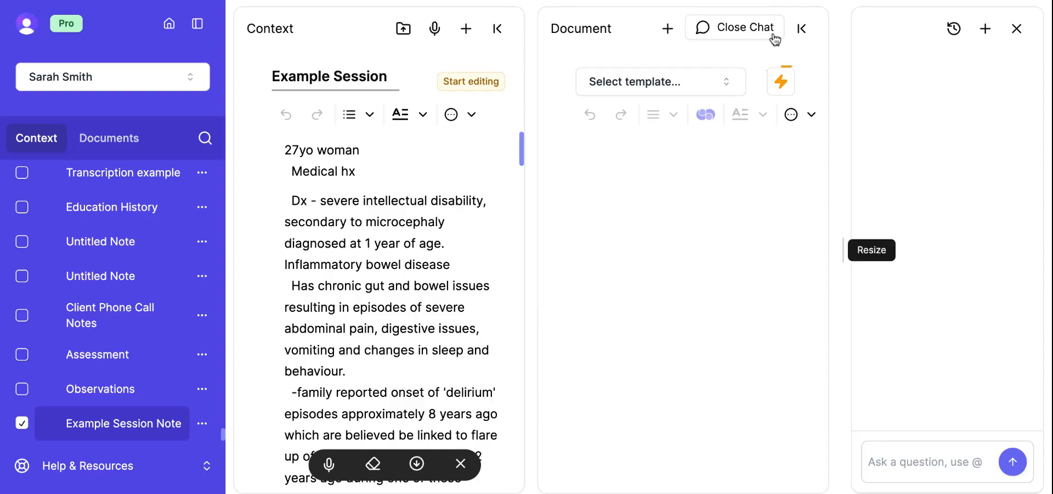
pyautogui.click(724, 86)
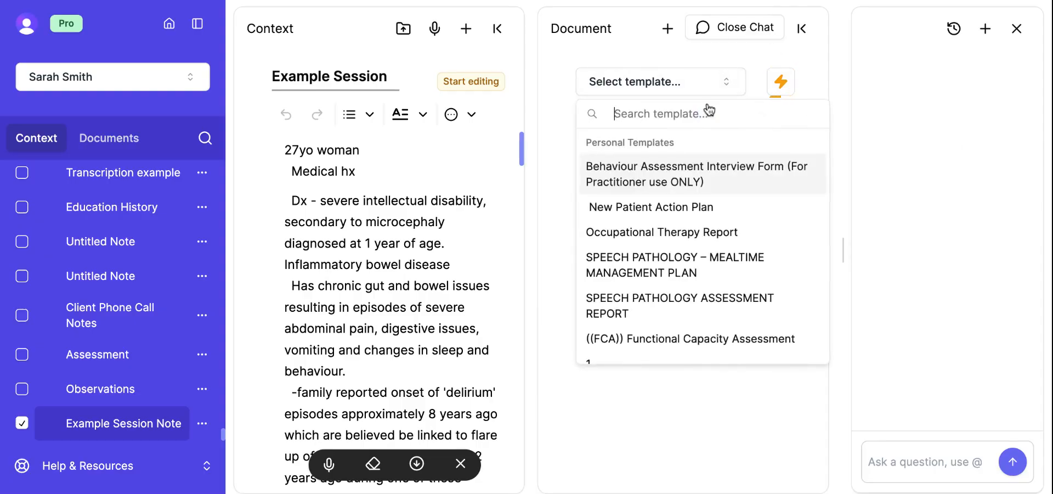
pyautogui.write('func')
pyautogui.click(678, 166)
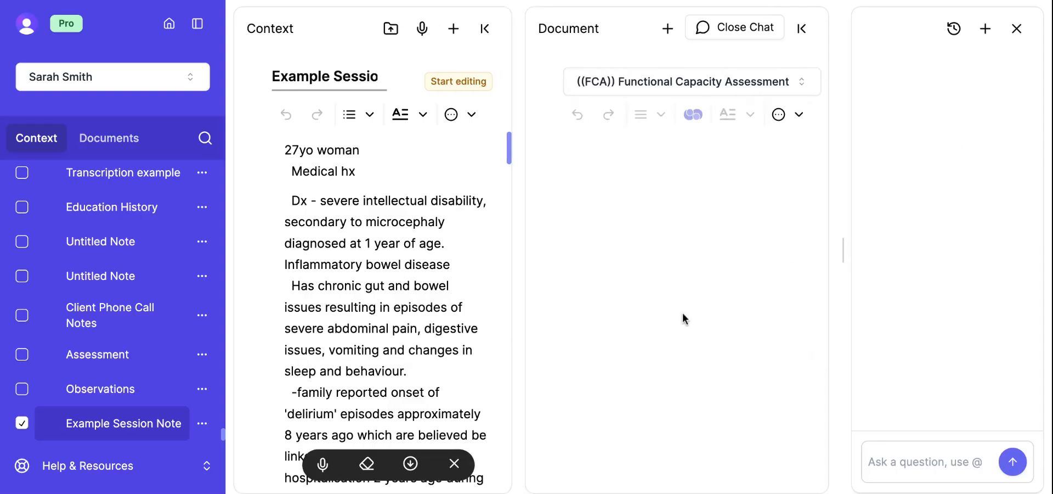
# - Insert a run of blank lines between the Goals table and the Interests heading in the assessment template
pyautogui.scroll(-10, 697, 305)
pyautogui.scroll(-10, 704, 313)
pyautogui.scroll(-15, 704, 313)
pyautogui.scroll(-4, 658, 226)
pyautogui.press('Return')
pyautogui.press('Return')
pyautogui.press('Return')
pyautogui.press('Return')
pyautogui.press('Return')
pyautogui.press('Return')
pyautogui.press('Return')
pyautogui.press('Return')
pyautogui.press('Return')
pyautogui.press('Return')
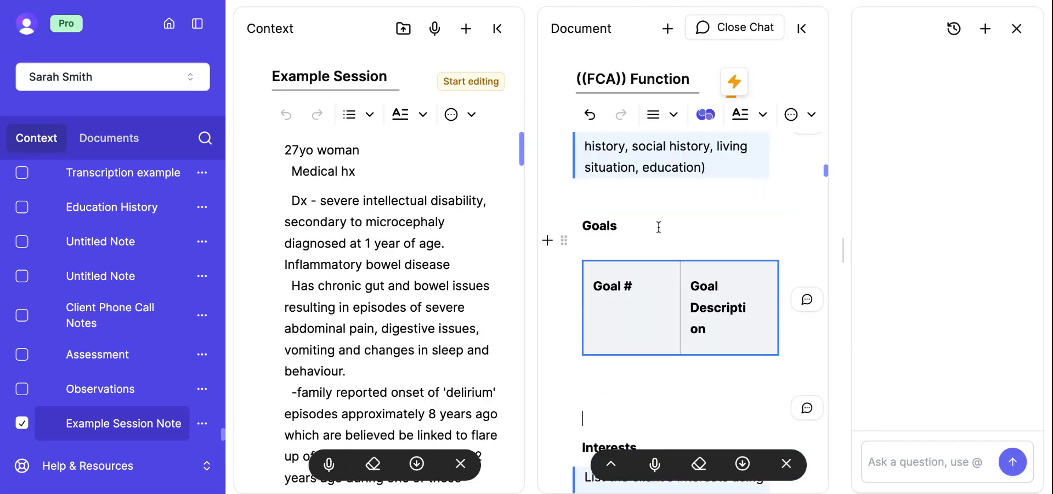
pyautogui.scroll(-2, 659, 227)
pyautogui.scroll(2, 646, 240)
pyautogui.scroll(-1, 646, 240)
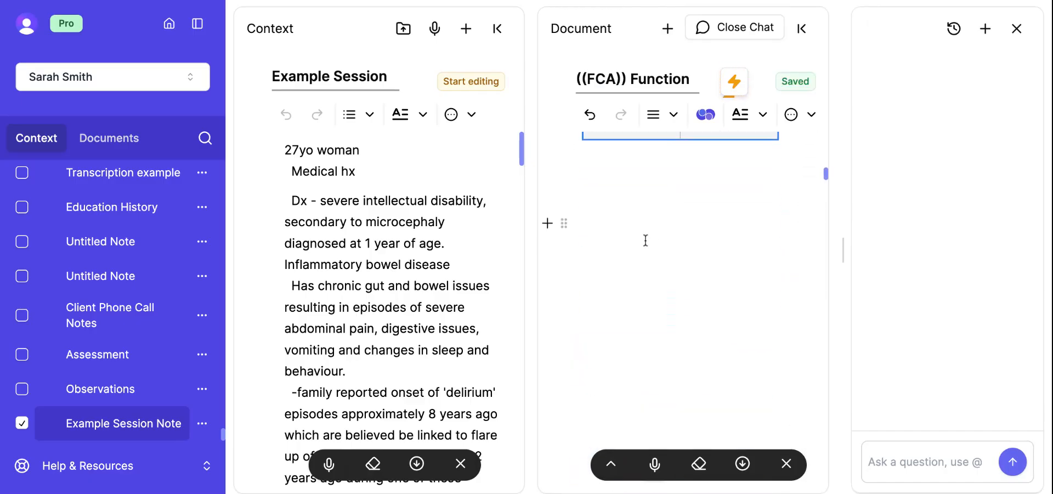
# - Ask the context chat to "make a table for the client's medication"
pyautogui.click(918, 449)
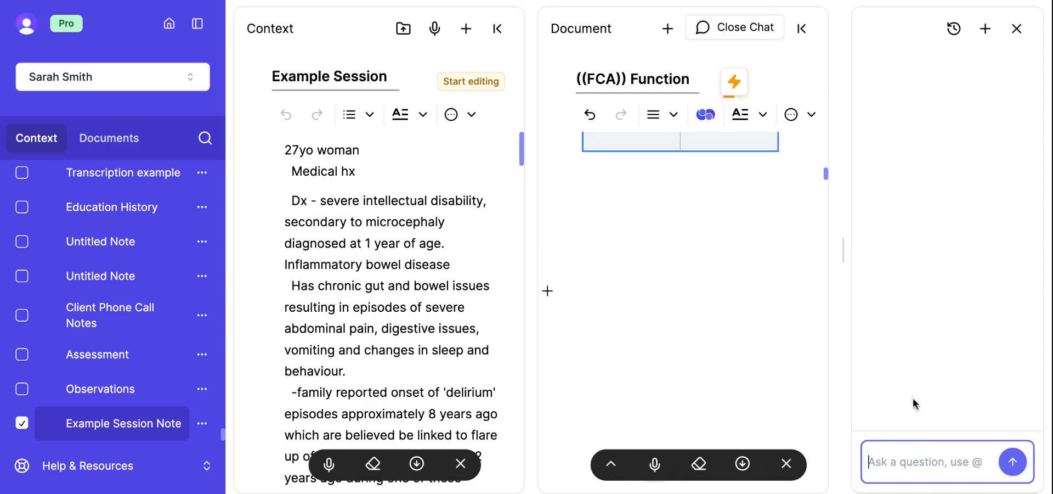
pyautogui.write('ma')
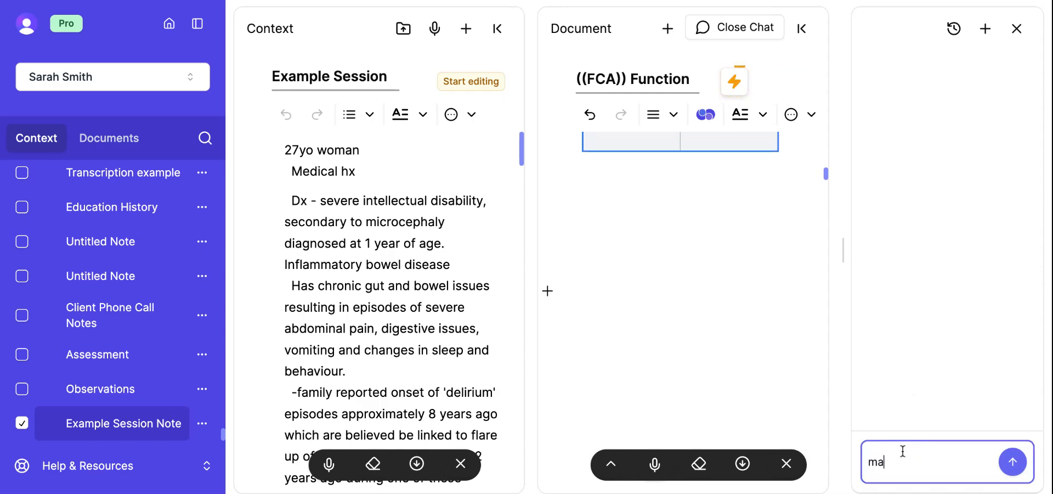
pyautogui.write("ke s table for the client's medication")
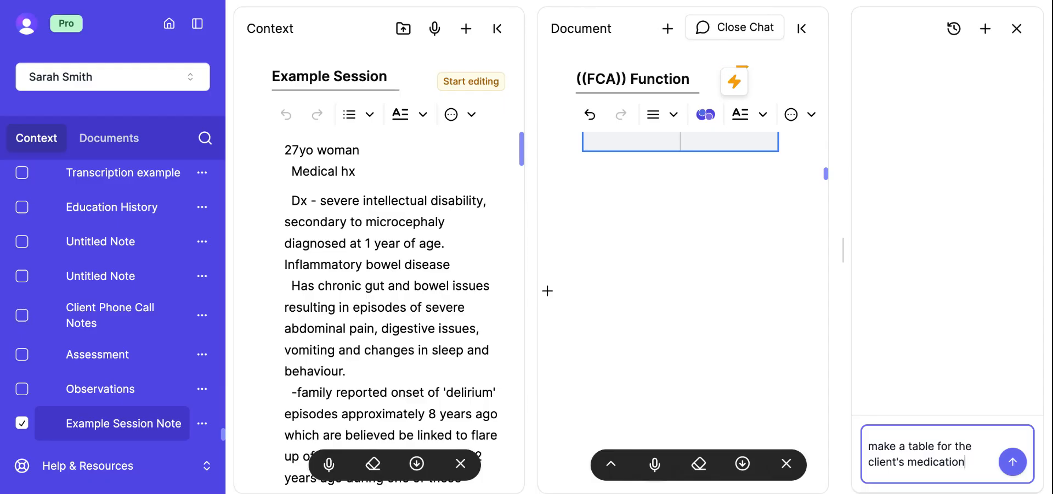
pyautogui.click(1013, 461)
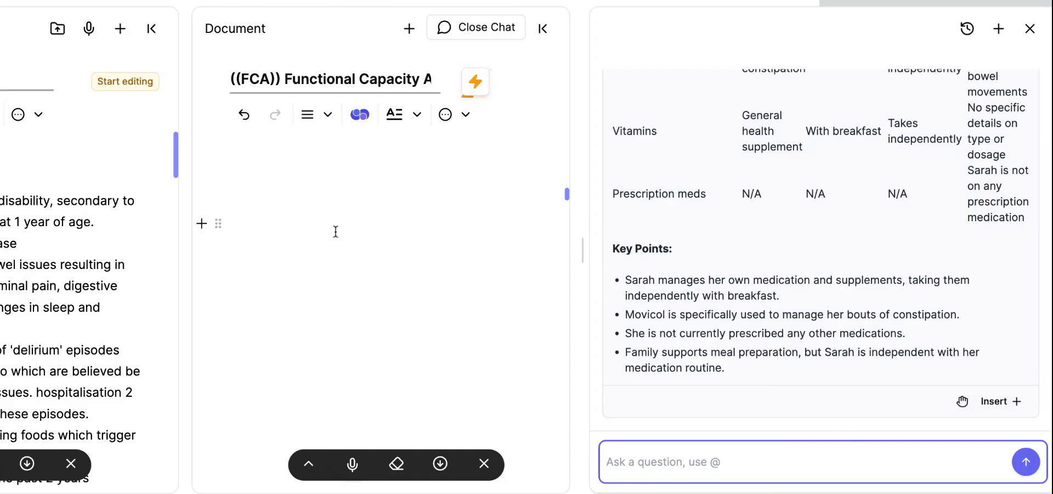
# - Insert the chat's medication table and key points into the blank area below the Goals table in the assessment
pyautogui.click(256, 183)
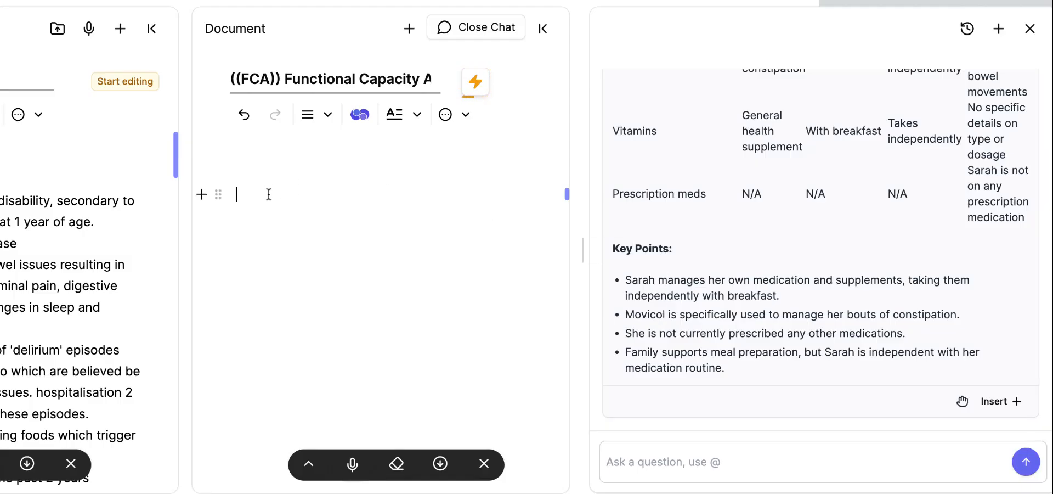
pyautogui.click(1015, 402)
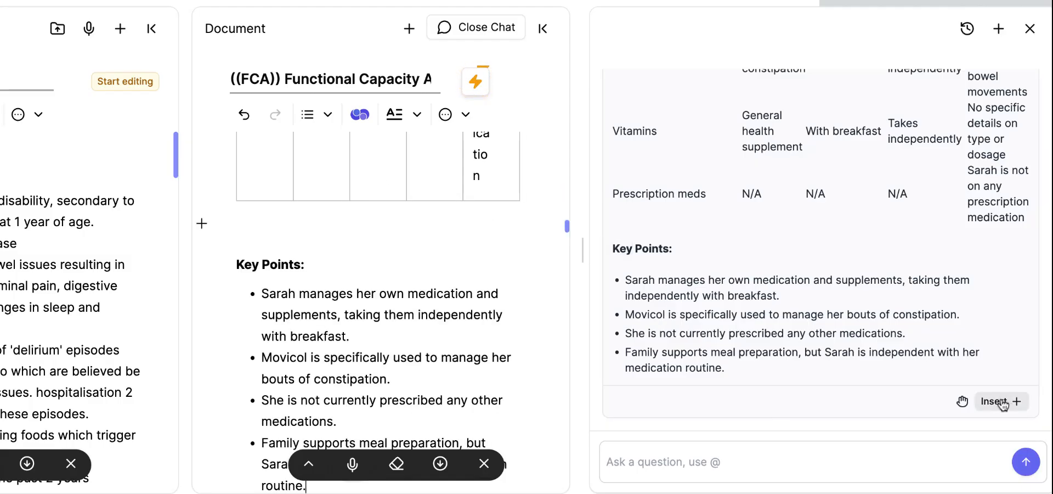
pyautogui.scroll(10, 448, 281)
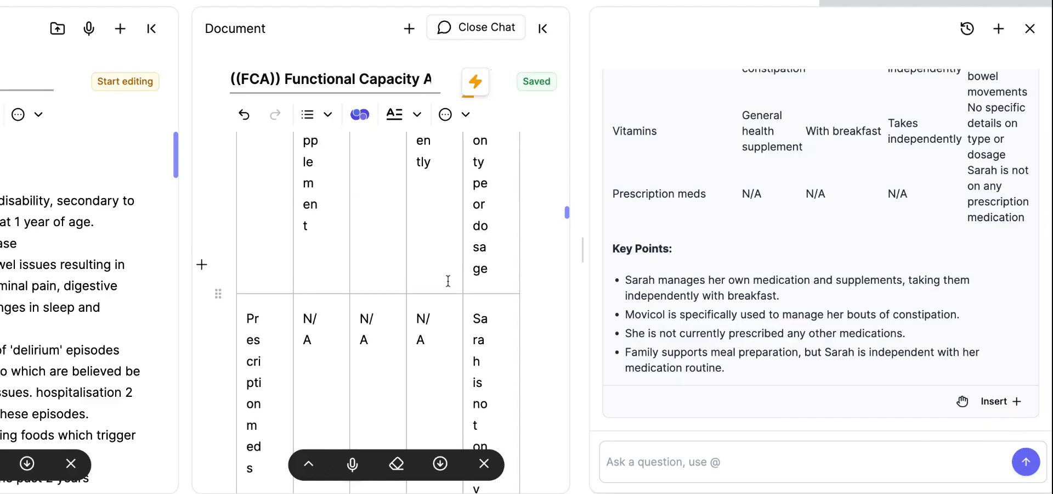
pyautogui.scroll(-10, 440, 269)
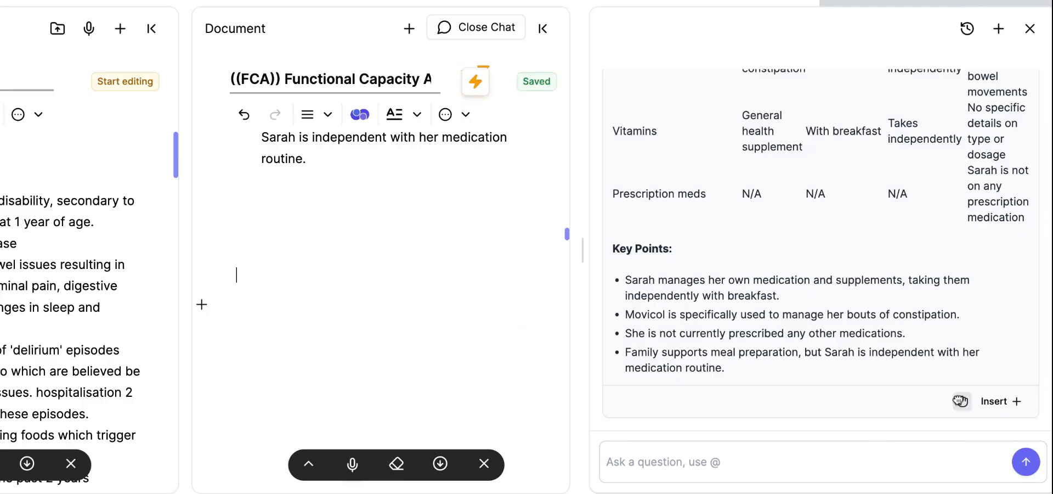
# - Place a second copy of the medication answer on the blank lines below the first copy in the assessment
pyautogui.click(960, 400)
pyautogui.scroll(-4, 411, 297)
pyautogui.scroll(5, 409, 296)
pyautogui.scroll(-10, 409, 296)
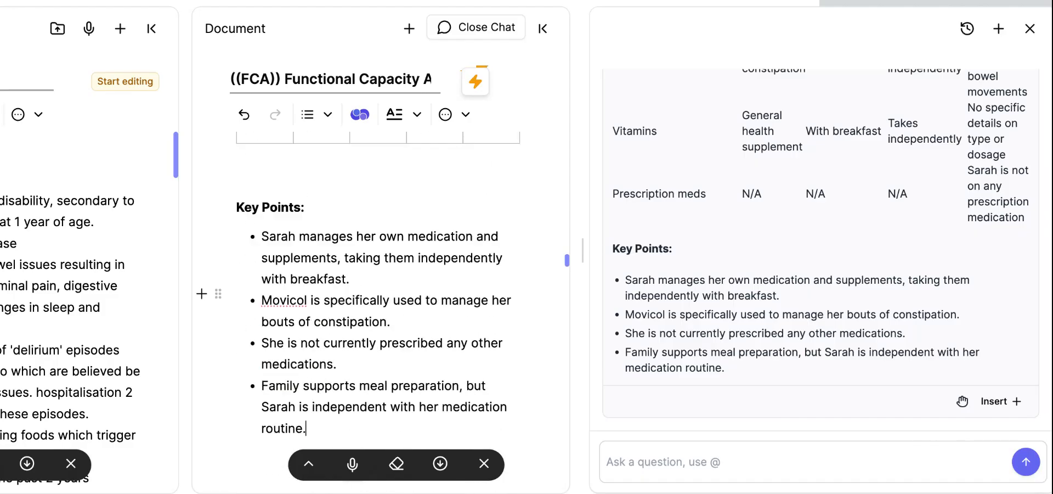
# - Ask the context chat to "Create a list of recommendations using the selected note/s"
pyautogui.click(666, 469)
pyautogui.write('Create a')
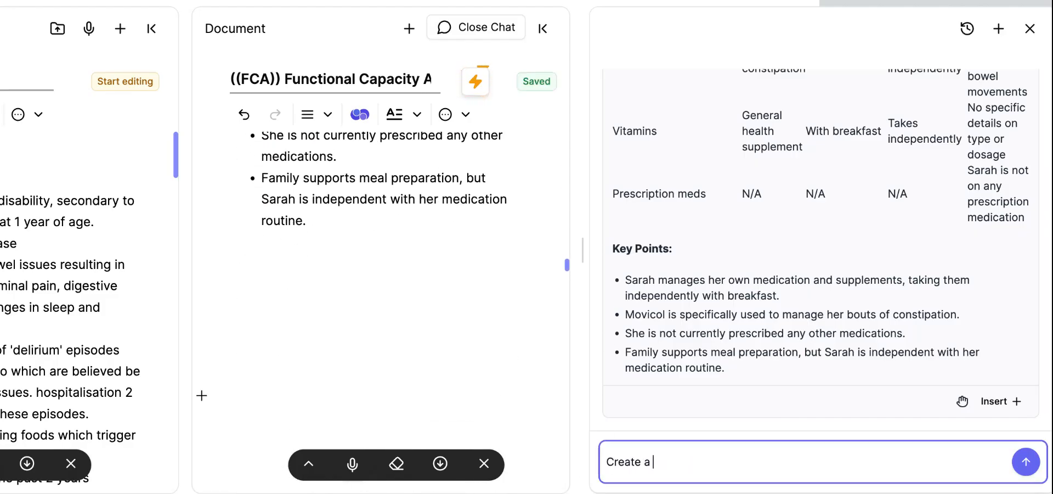
pyautogui.write(' list of recommendations using the selected note/s')
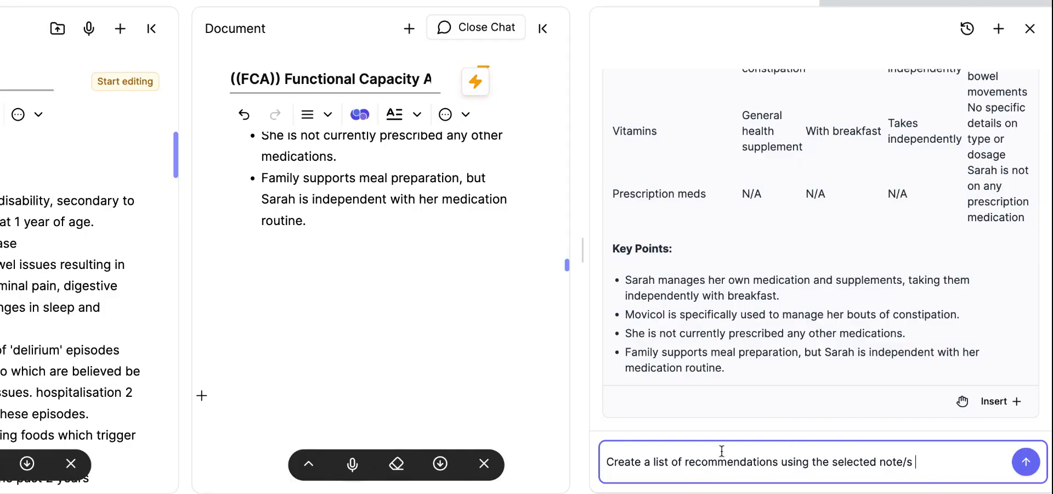
pyautogui.click(1022, 463)
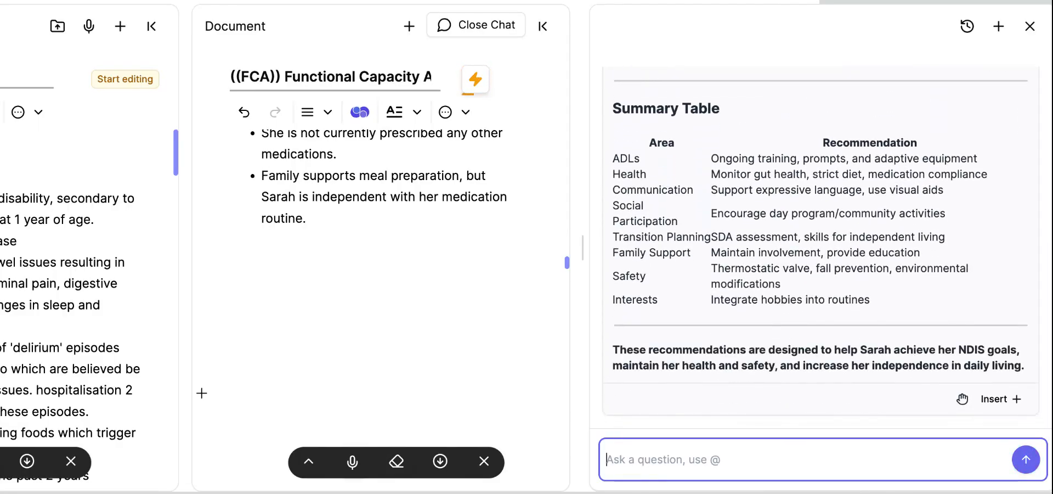
# - Place the chat's recommendations below the medication key points in the assessment and look through the added sections
pyautogui.moveTo(962, 399); pyautogui.dragTo(459, 337)
pyautogui.scroll(5, 459, 338)
pyautogui.scroll(15, 459, 337)
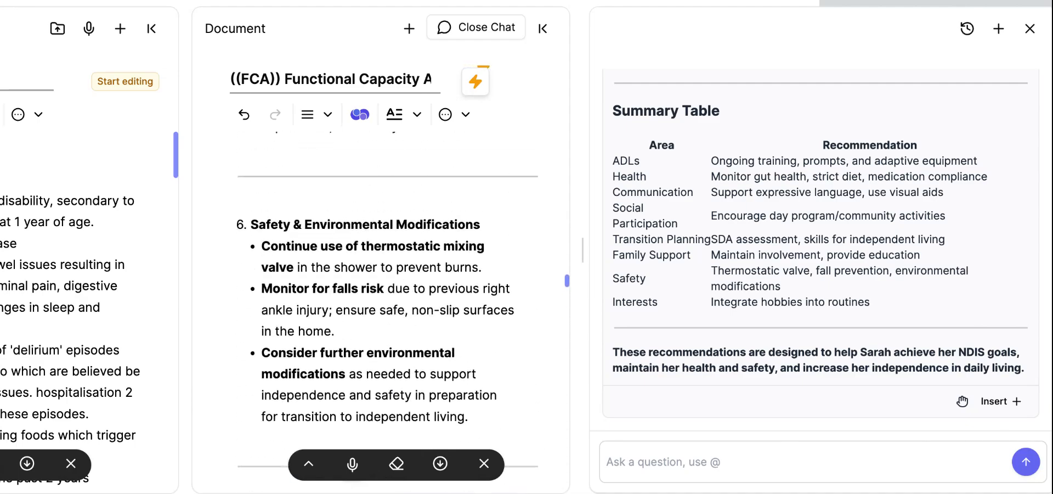
pyautogui.scroll(12, 384, 302)
pyautogui.scroll(-10, 384, 302)
pyautogui.scroll(-20, 384, 302)
pyautogui.scroll(4, 384, 302)
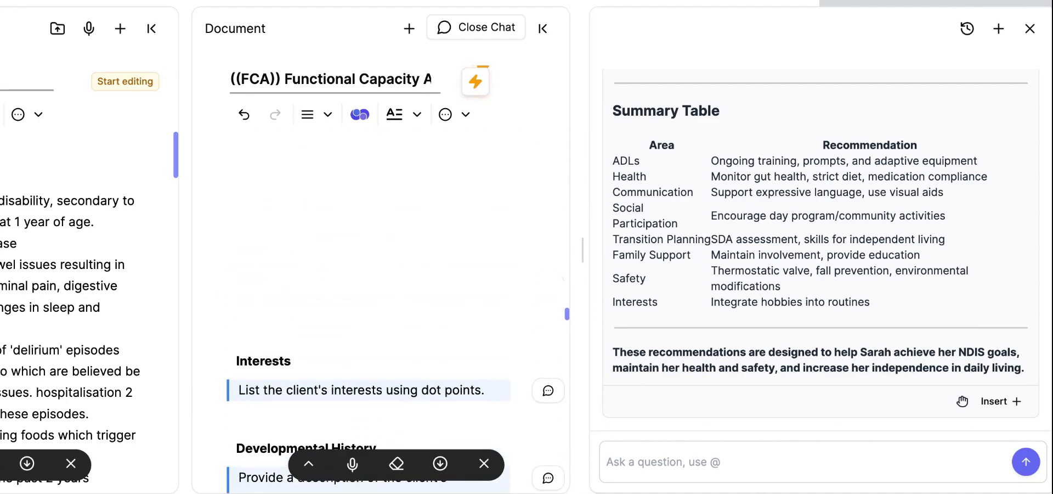
# - Insert the recommendations answer again on the blank lines between its first copy and the Interests heading
pyautogui.click(418, 300)
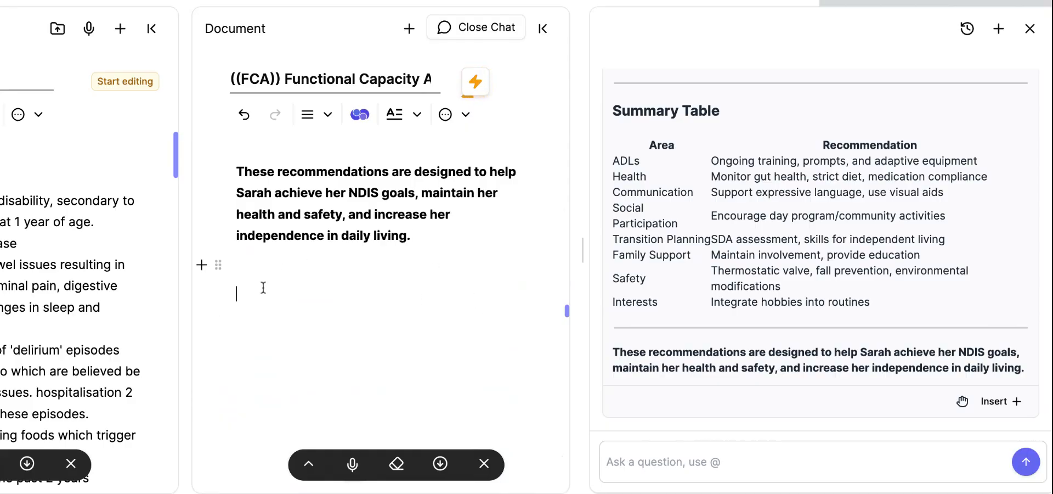
pyautogui.click(1017, 401)
pyautogui.scroll(2, 474, 256)
pyautogui.scroll(15, 472, 249)
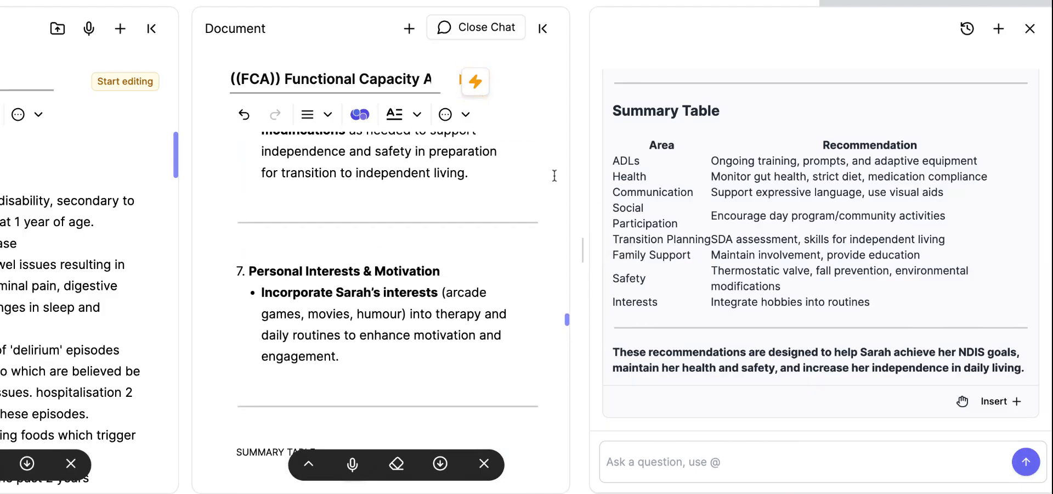
# - Close the context chat and open the Help & Resources options
pyautogui.click(476, 27)
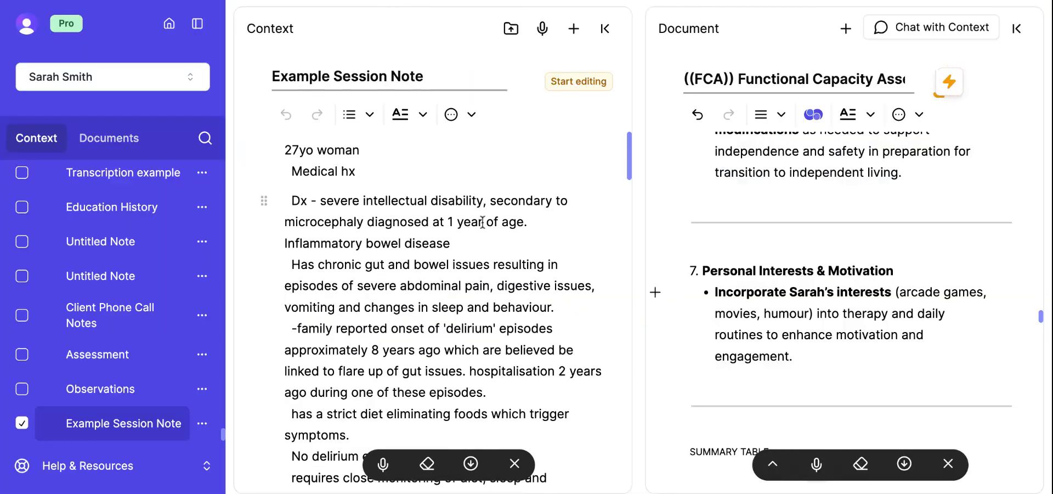
pyautogui.click(82, 466)
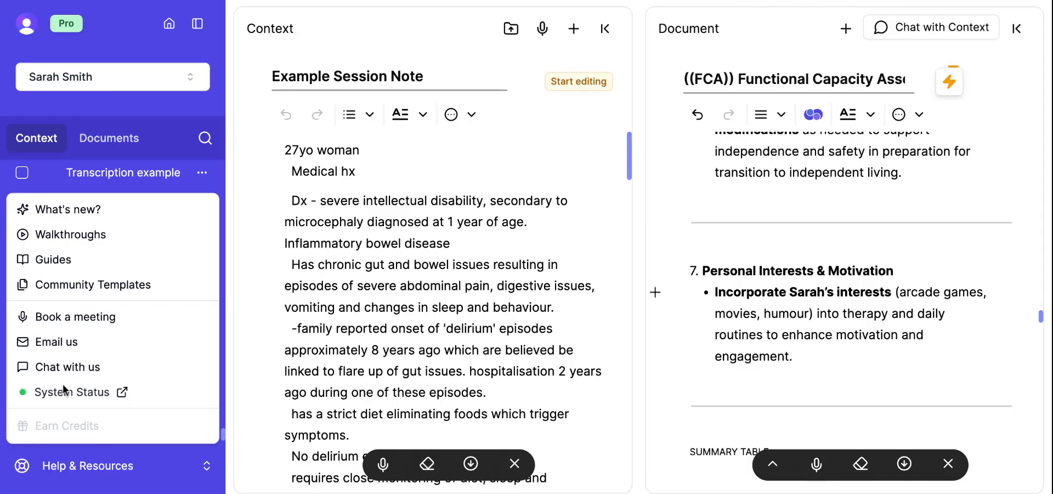